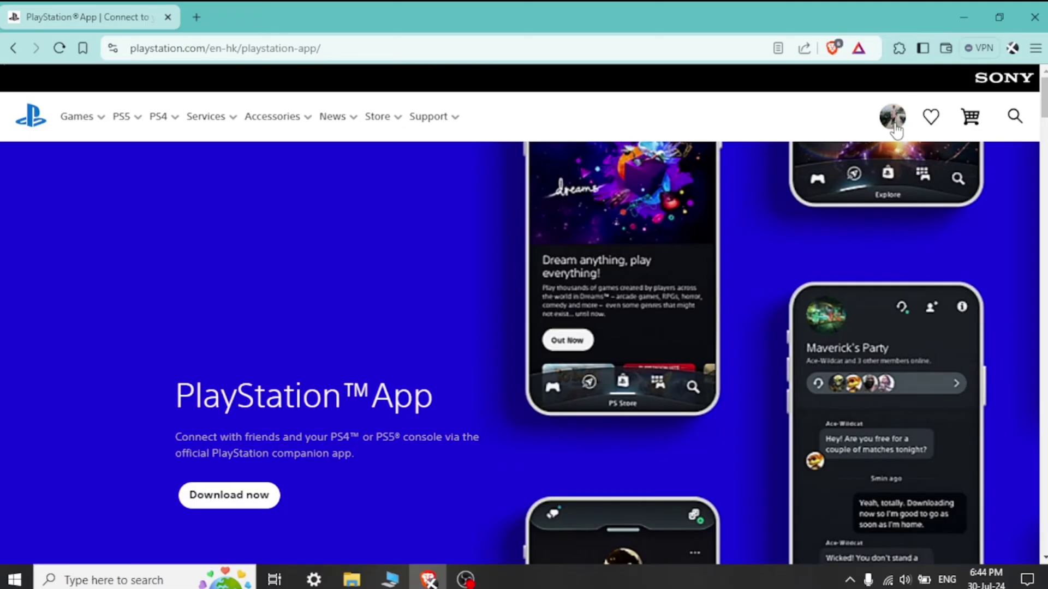
Go from the profile avatar menu through Account Settings to the Sony account Security page.
click(893, 117)
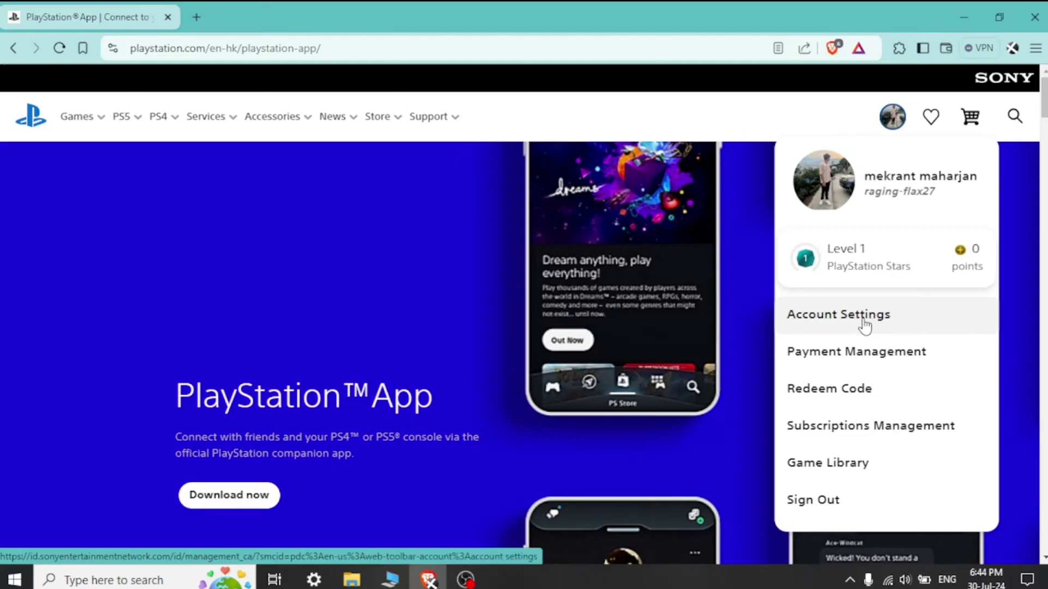
click(865, 325)
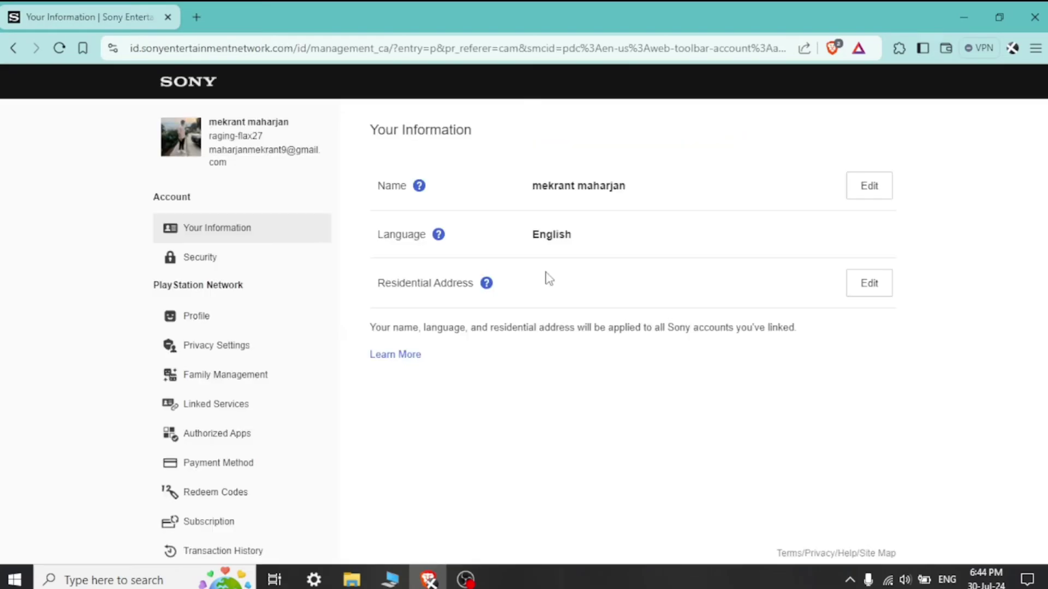
click(222, 265)
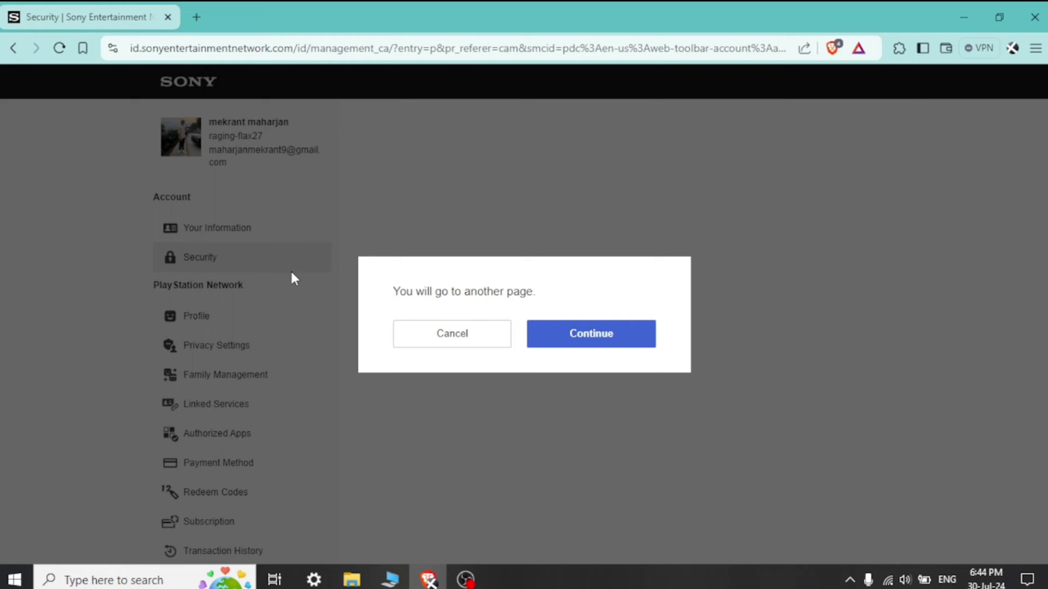
click(591, 333)
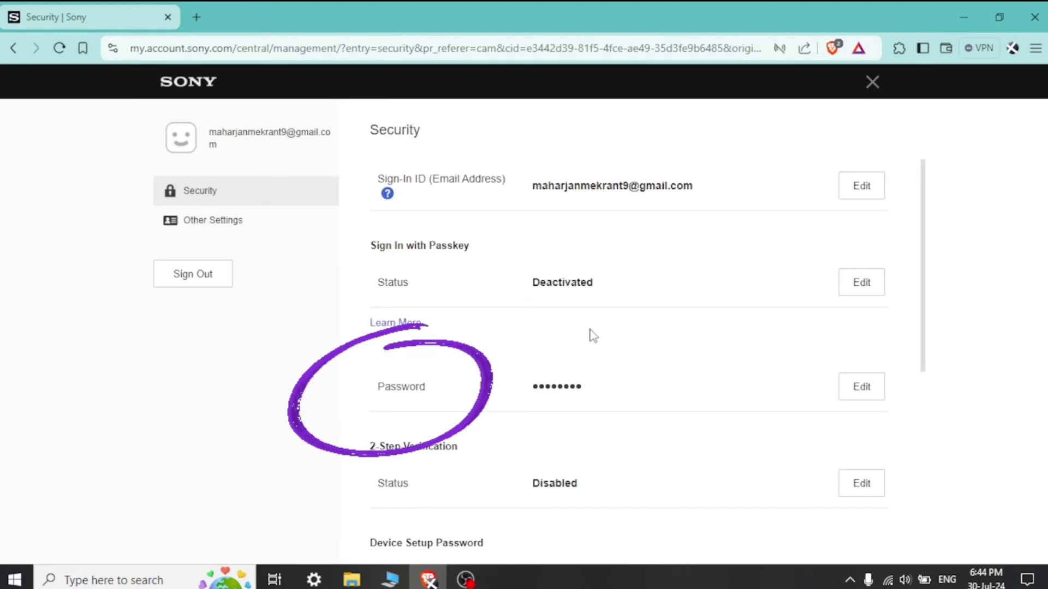
Choose Edit beside the masked Password on the Security page to begin changing it.
double_click(864, 392)
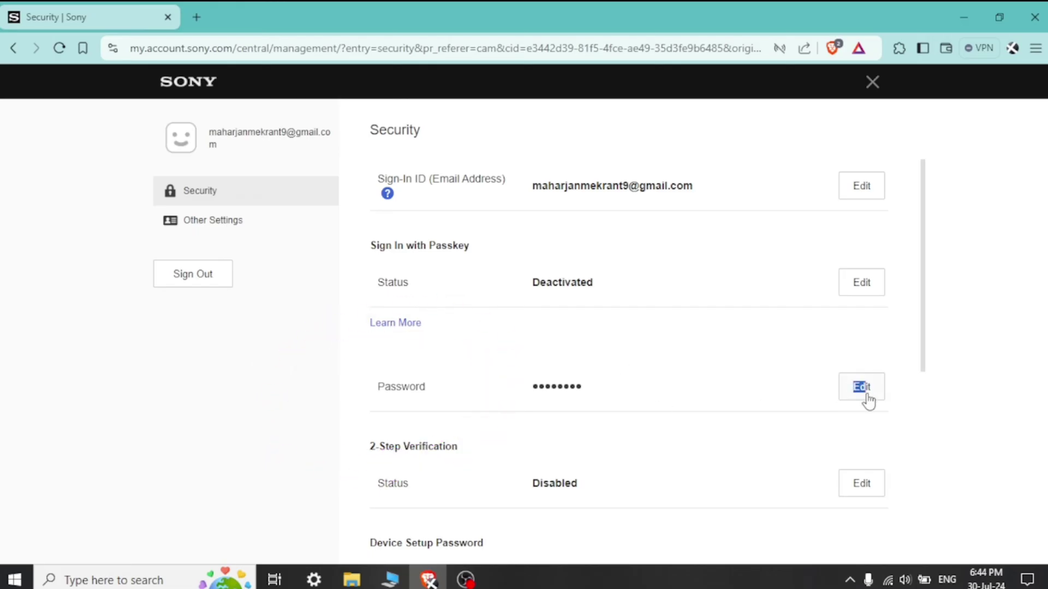